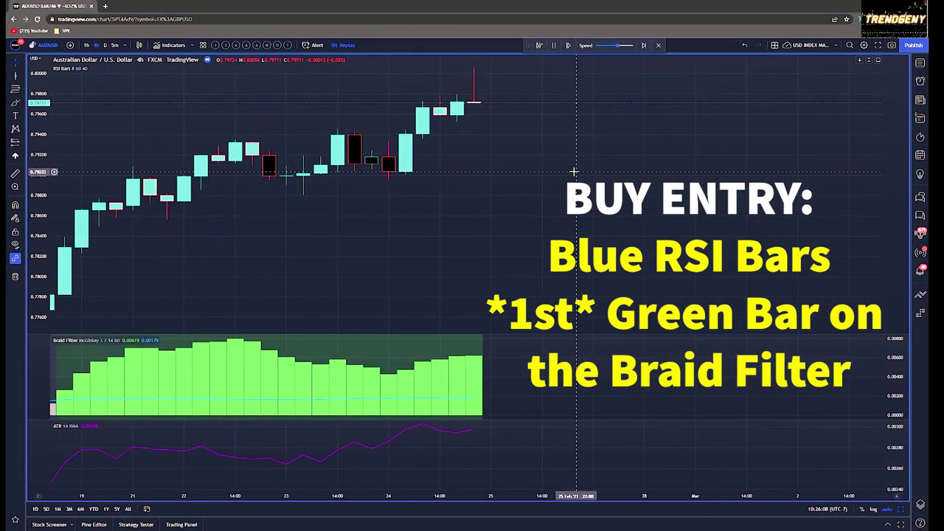
Step: Pause replay and place a Short Position tool at the first yellow sell-signal candle
left_click(553, 45)
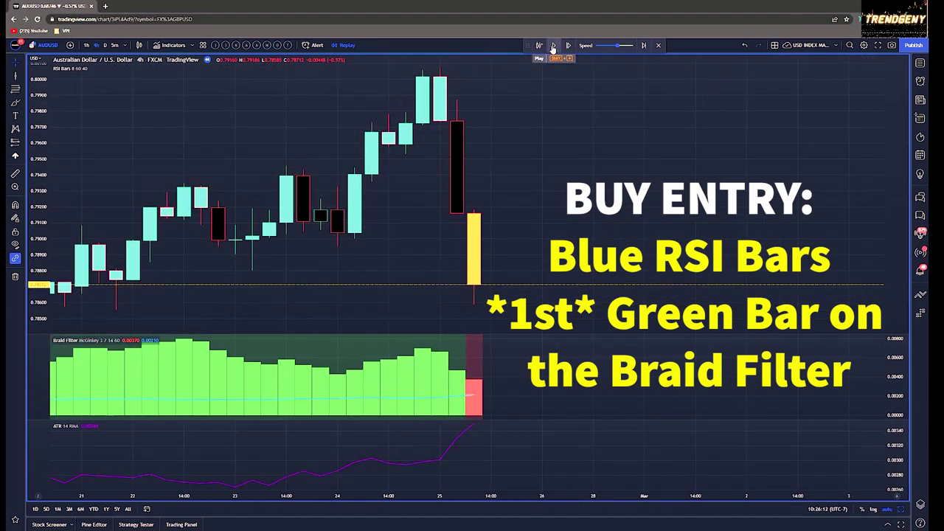
left_click(475, 207)
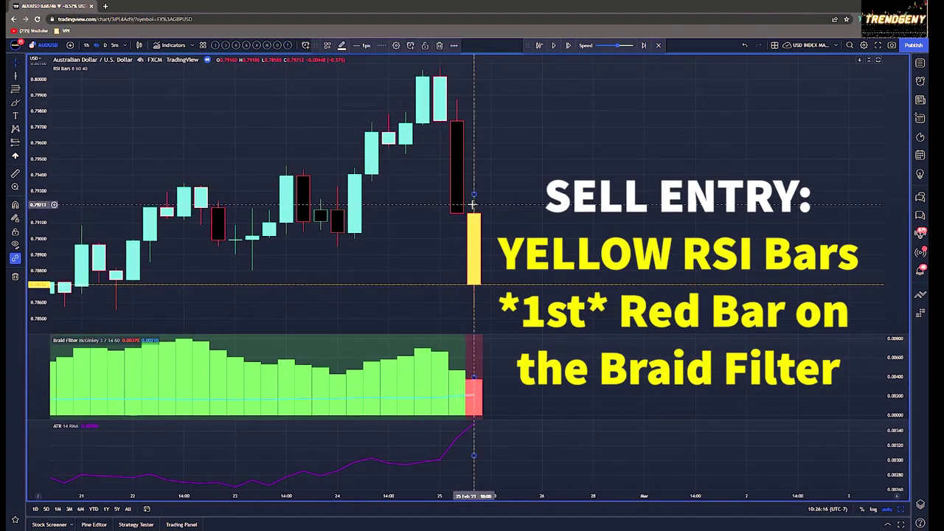
left_click(24, 142)
left_click(44, 156)
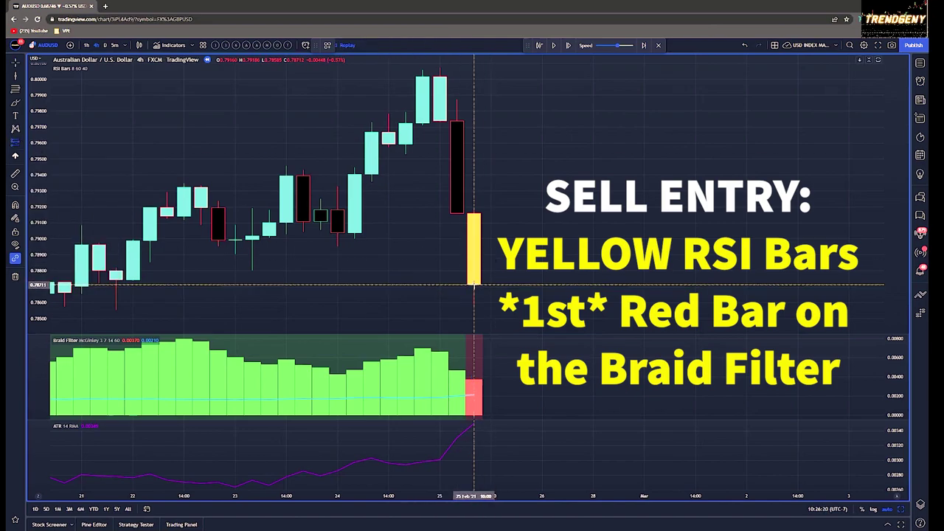
left_click(475, 284)
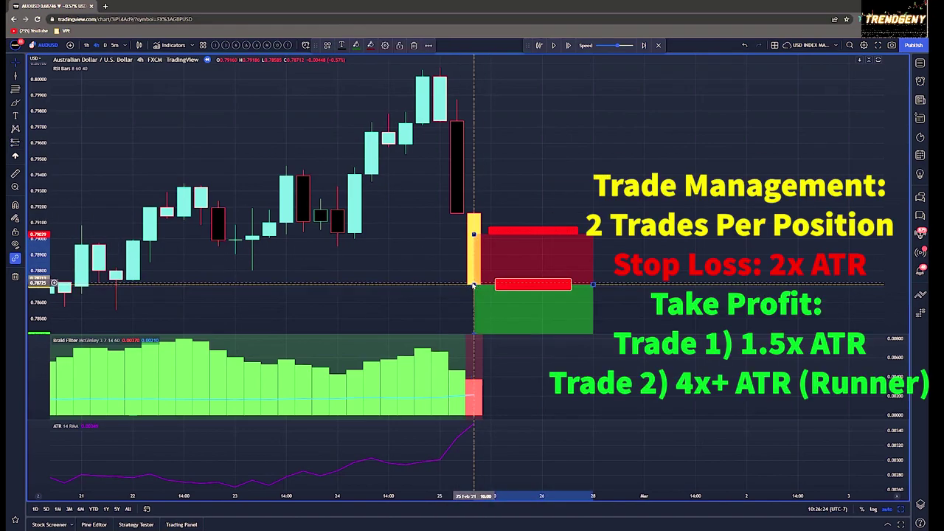
Step: Set the short position's profit to 524 ticks and stop to 698 ticks
double_click(505, 262)
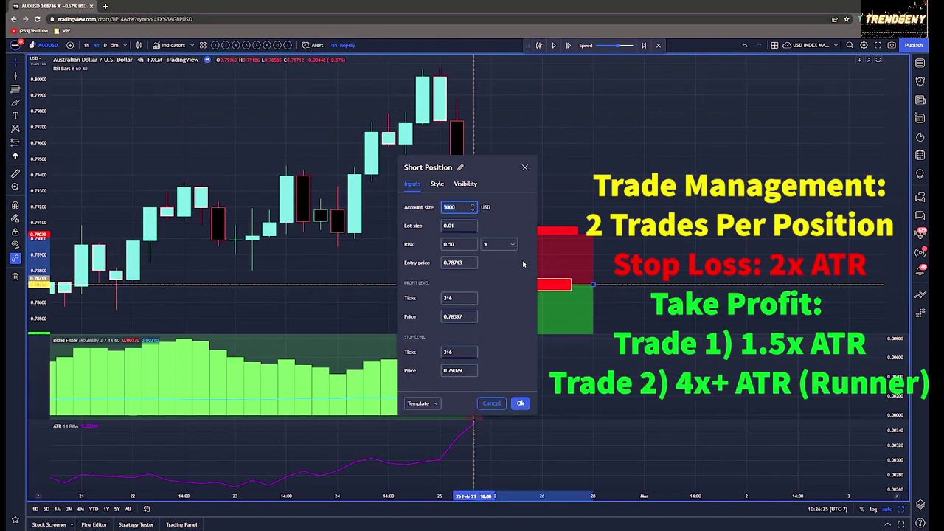
left_click(458, 297)
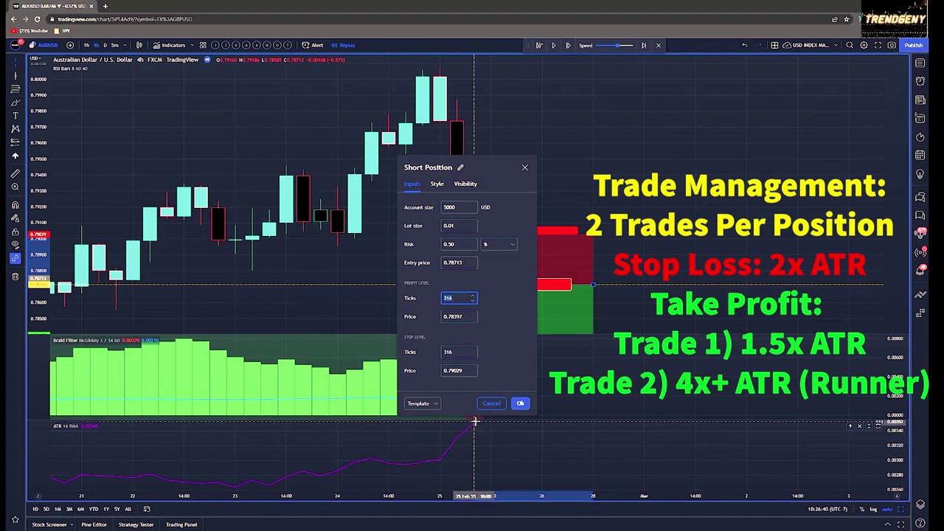
type("524")
left_click(467, 351)
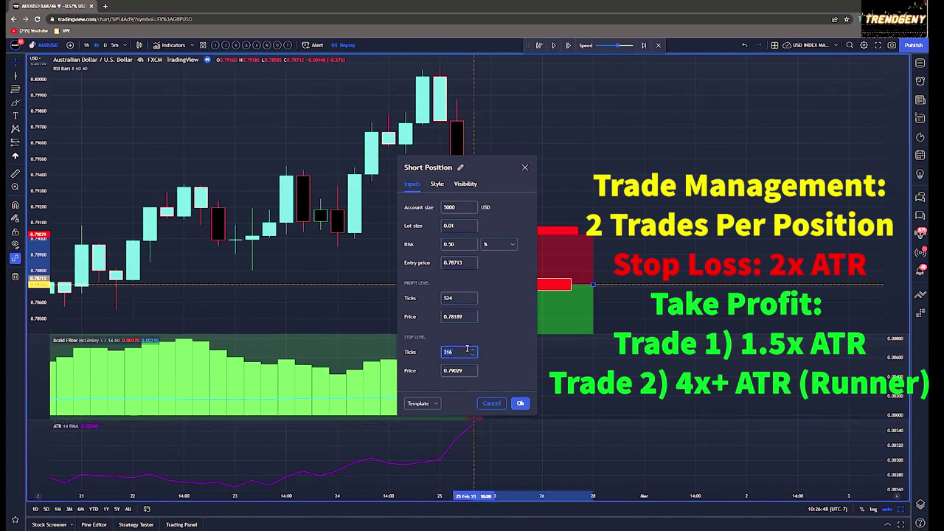
type("698")
left_click(520, 403)
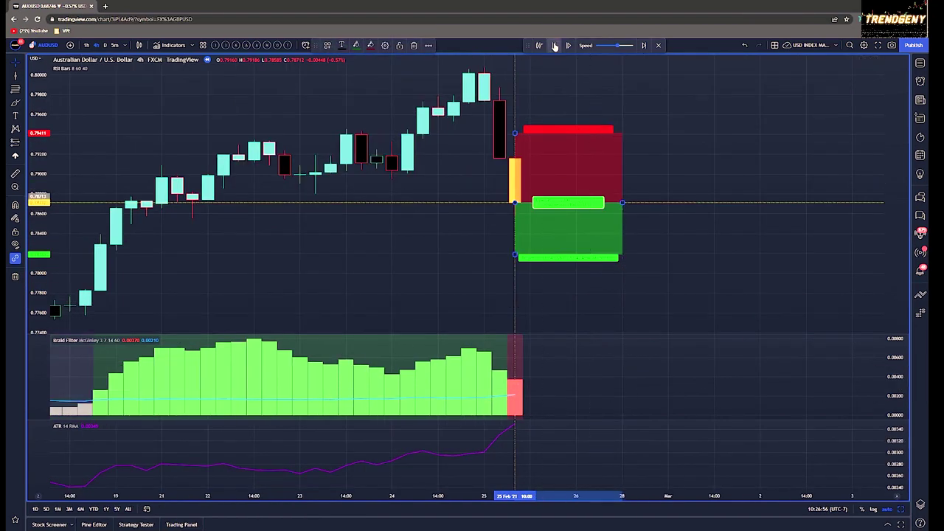
Step: Advance replay briefly, then shorten the position box and nudge it up and right
left_click(555, 45)
left_click(555, 45)
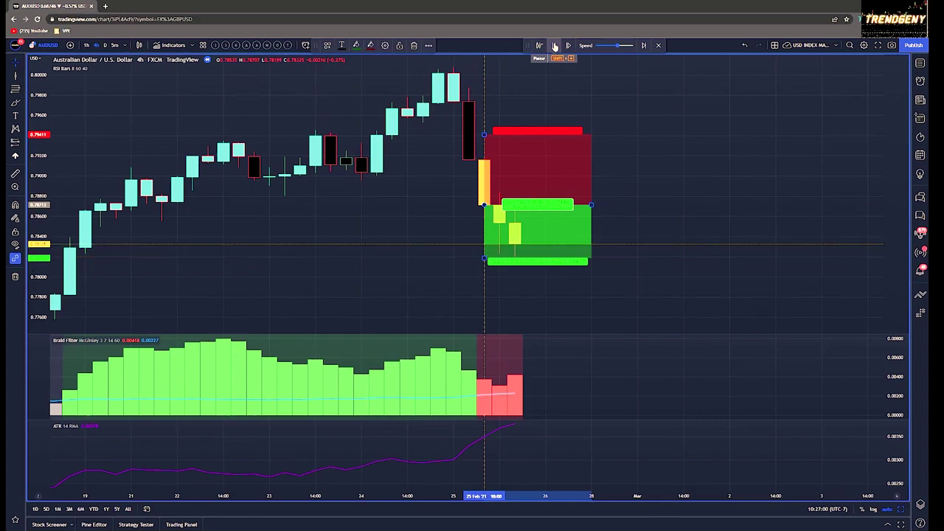
scroll(636, 244, "up", 1)
left_click_drag(546, 238, 478, 238)
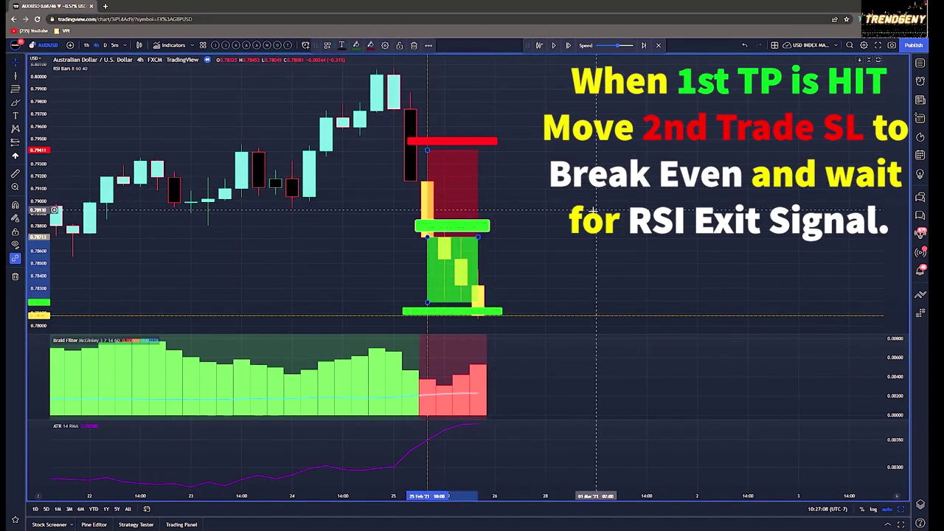
left_click_drag(450, 194, 463, 153)
Step: Re-enter the short's entry so target becomes 0.78186 and stop 0.79408, then resume replay
double_click(463, 153)
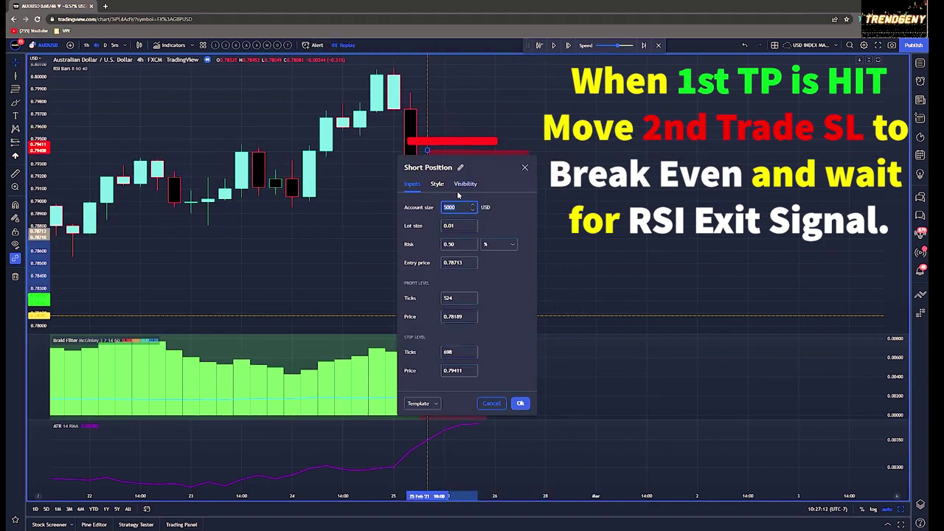
left_click(458, 263)
left_click(521, 403)
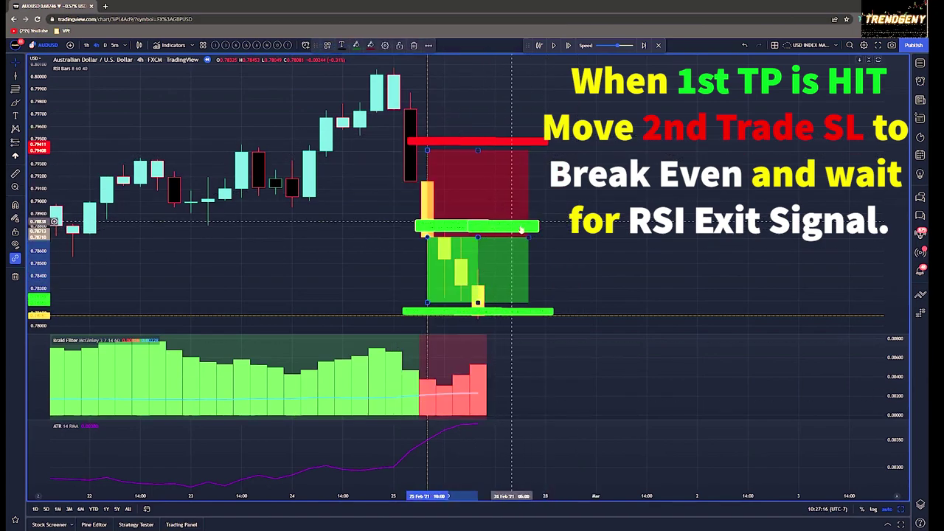
left_click_drag(447, 319, 497, 319)
double_click(497, 318)
key("Tab")
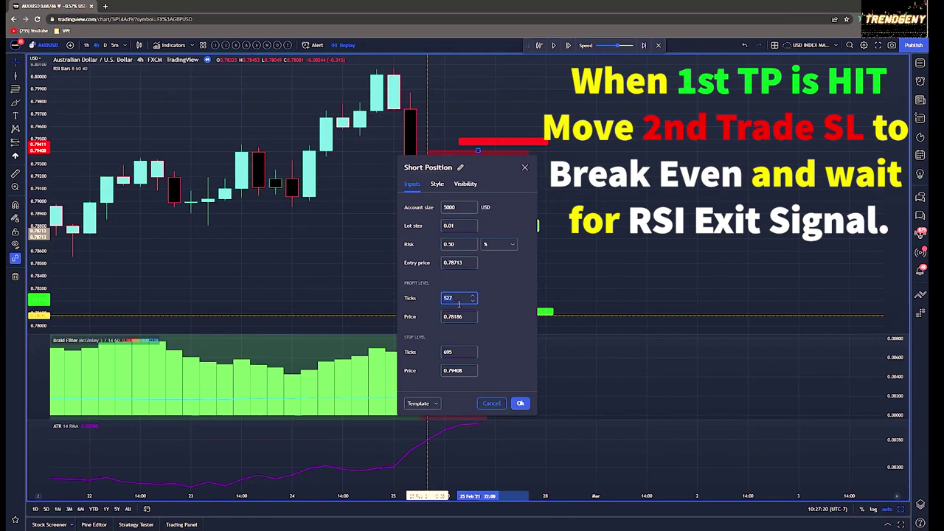
left_click(454, 353)
key("Return")
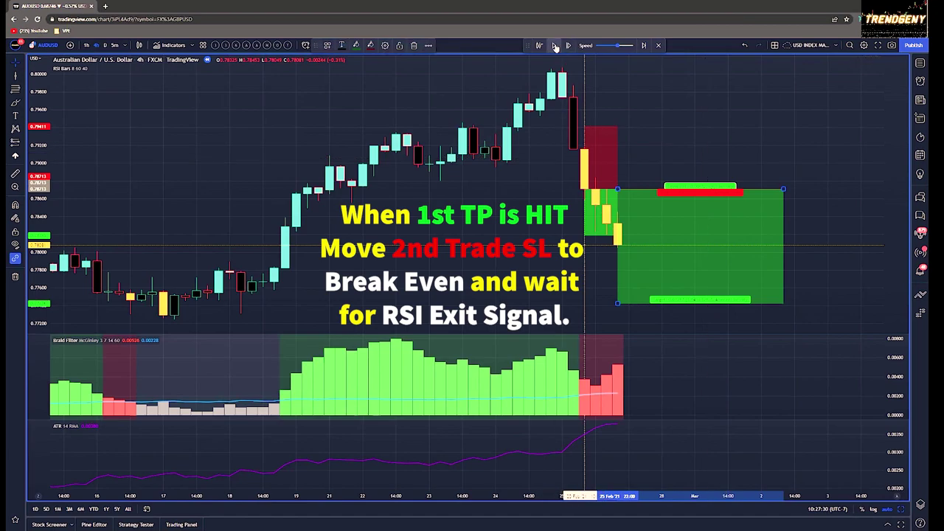
left_click(556, 46)
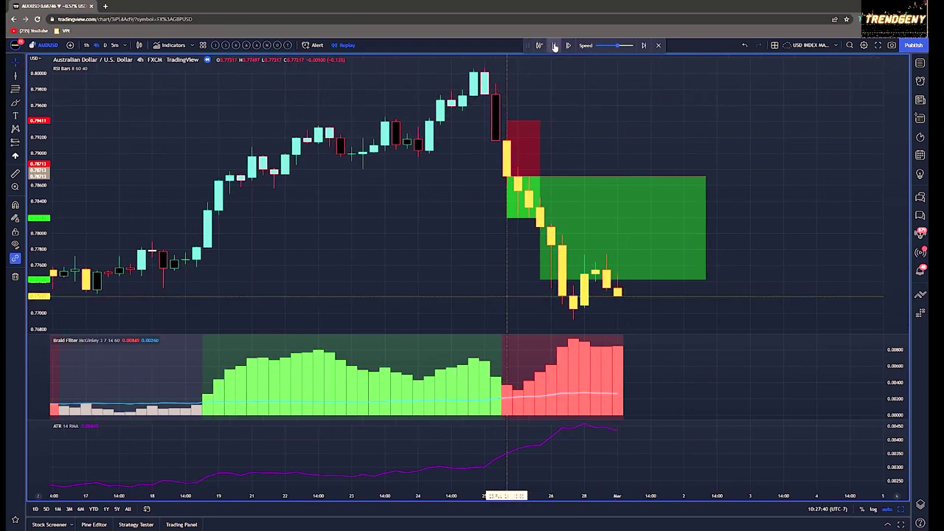
Step: Pause replay, shorten the position box and raise its profit target above the recent lows
left_click(555, 46)
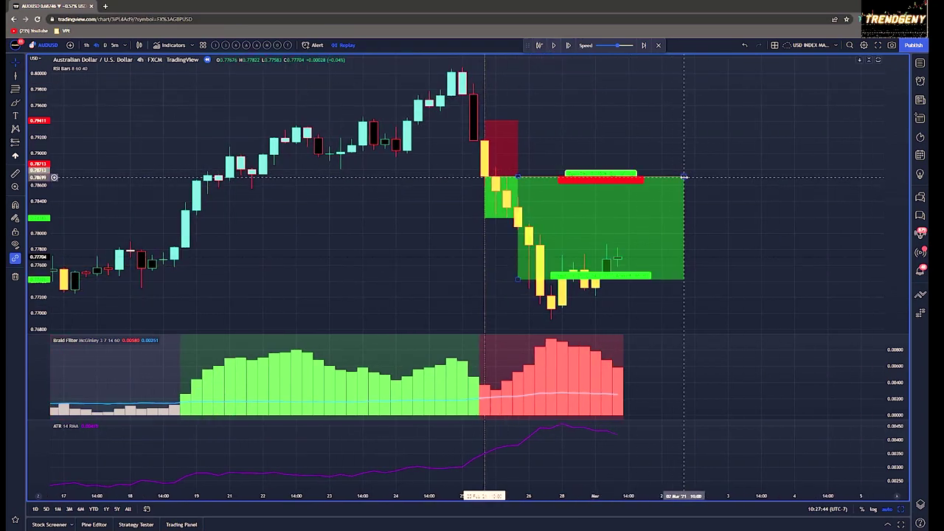
left_click_drag(684, 177, 606, 177)
left_click_drag(517, 279, 517, 252)
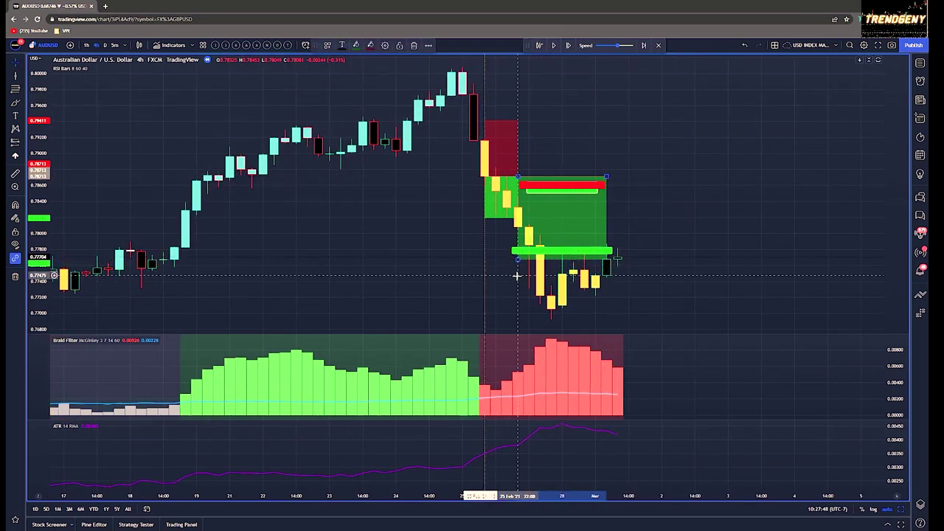
mouse_move(556, 207)
left_mouse_down()
mouse_move(497, 130)
mouse_move(556, 207)
left_mouse_up()
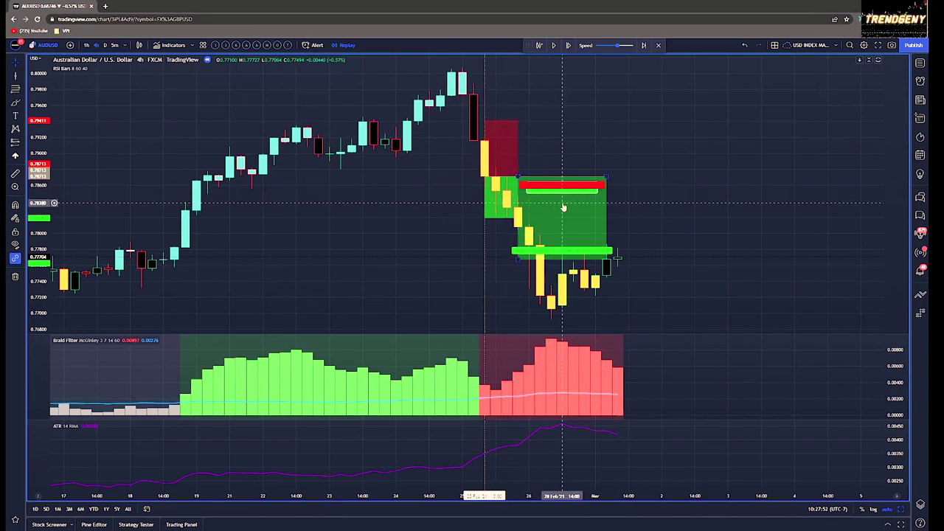
left_click(712, 197)
left_click_drag(712, 196, 656, 130)
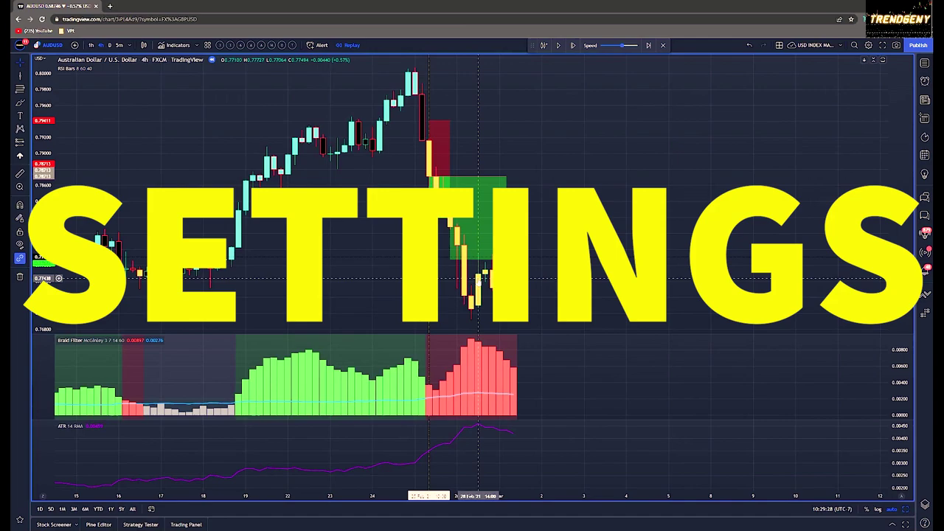
double_click(479, 278)
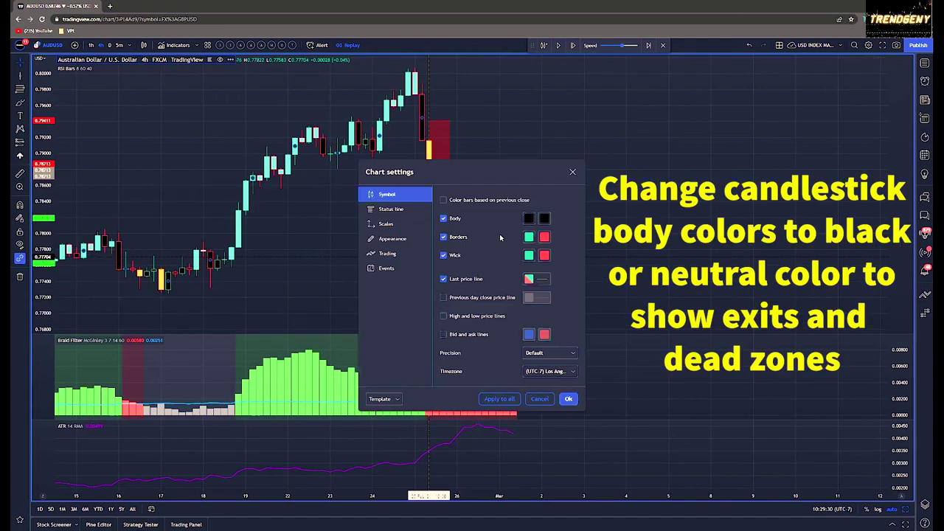
left_click(528, 218)
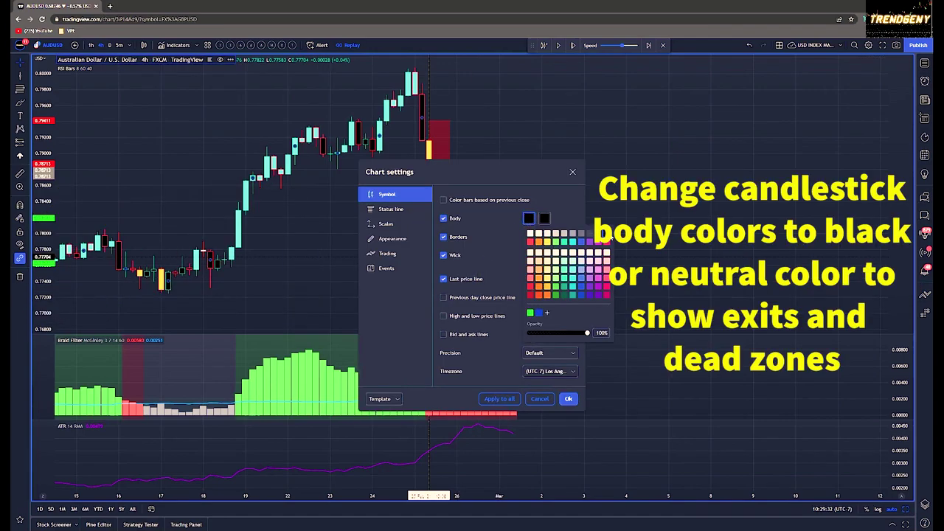
left_click(544, 219)
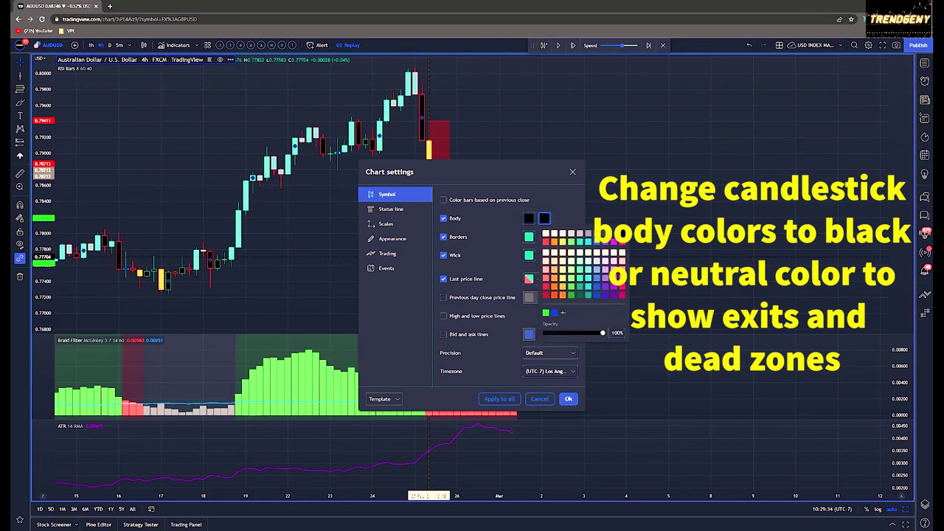
left_click(568, 190)
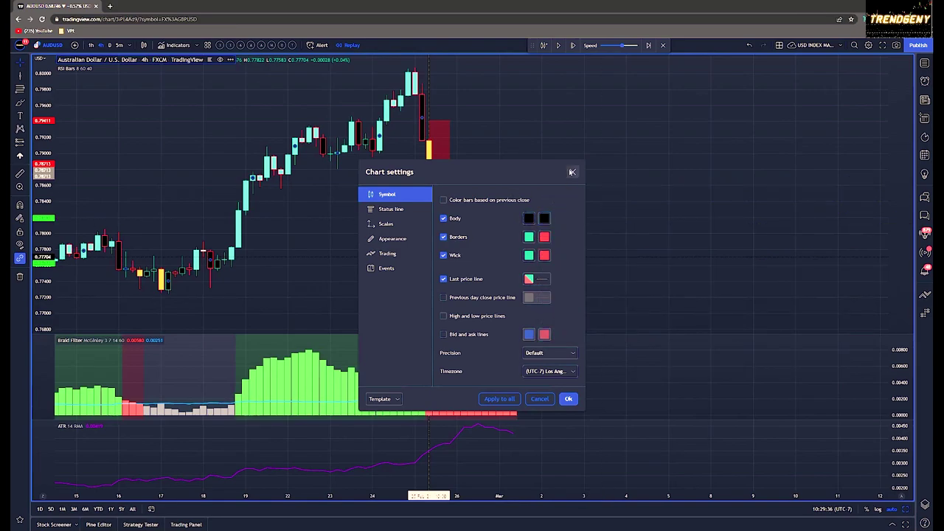
left_click(572, 172)
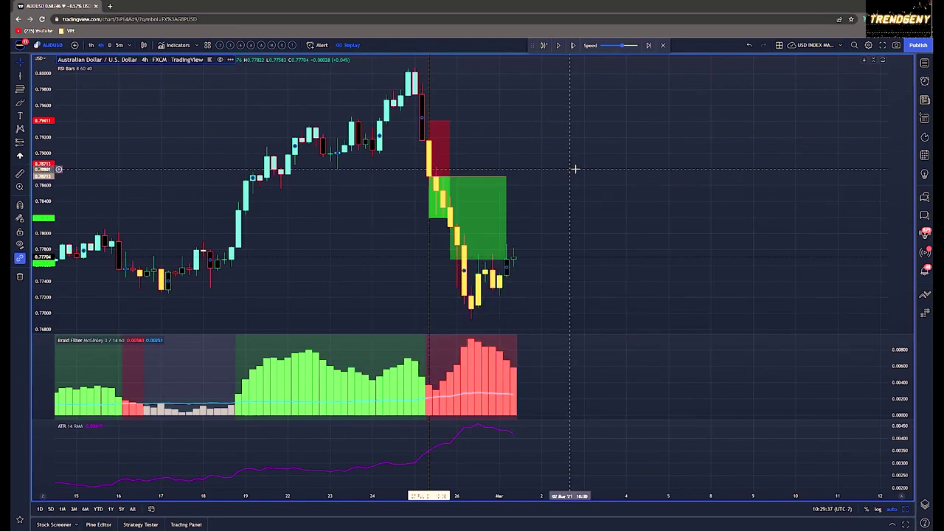
double_click(69, 69)
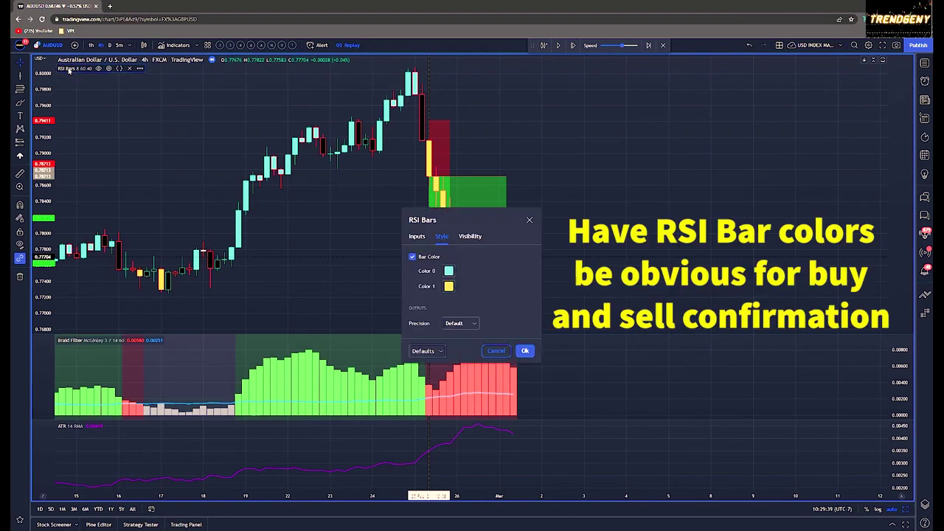
left_click(448, 271)
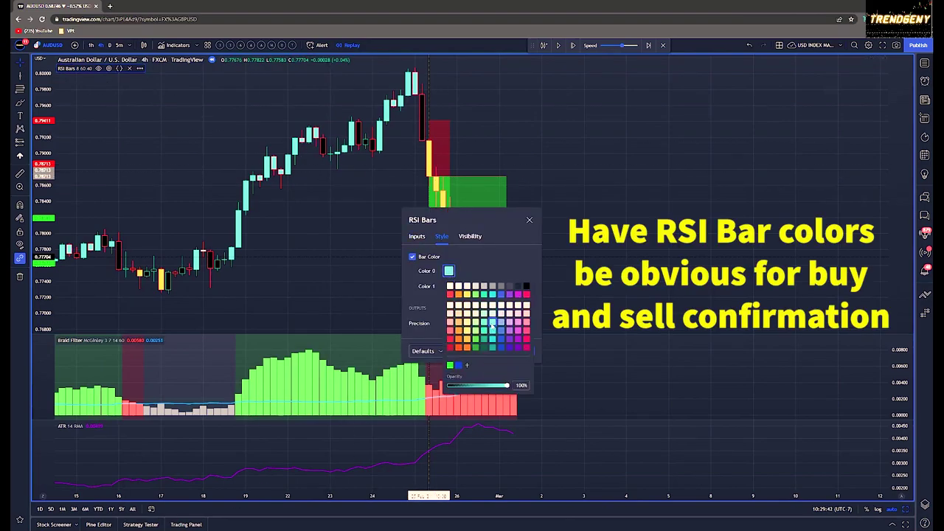
left_click(491, 269)
left_click(449, 286)
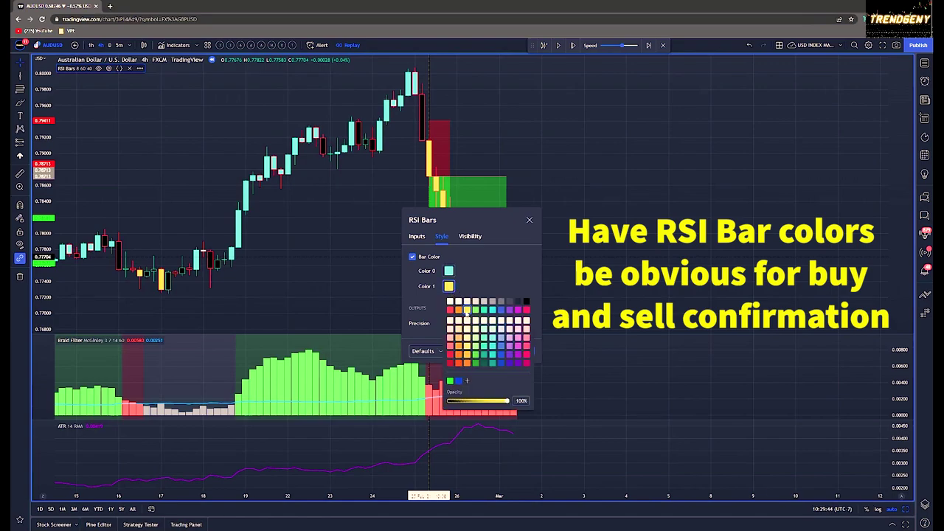
left_click(480, 268)
left_click(417, 236)
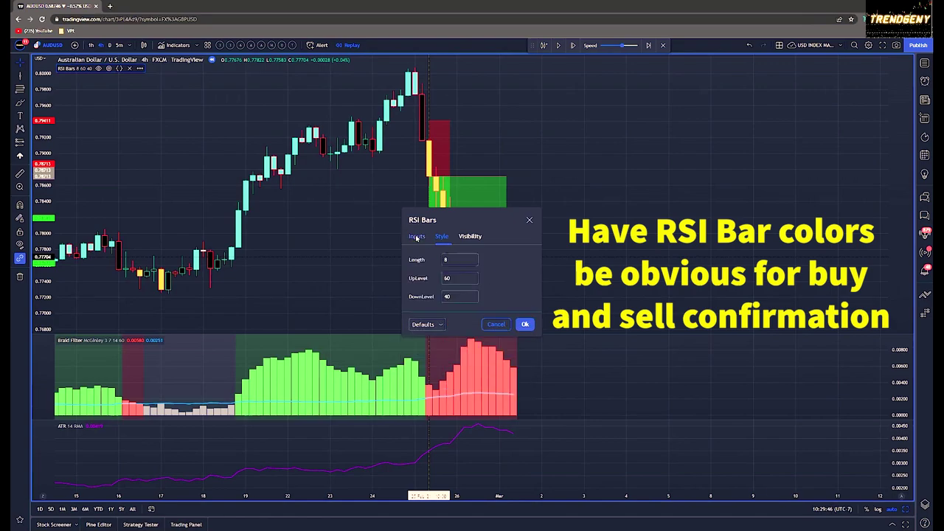
left_click(461, 261)
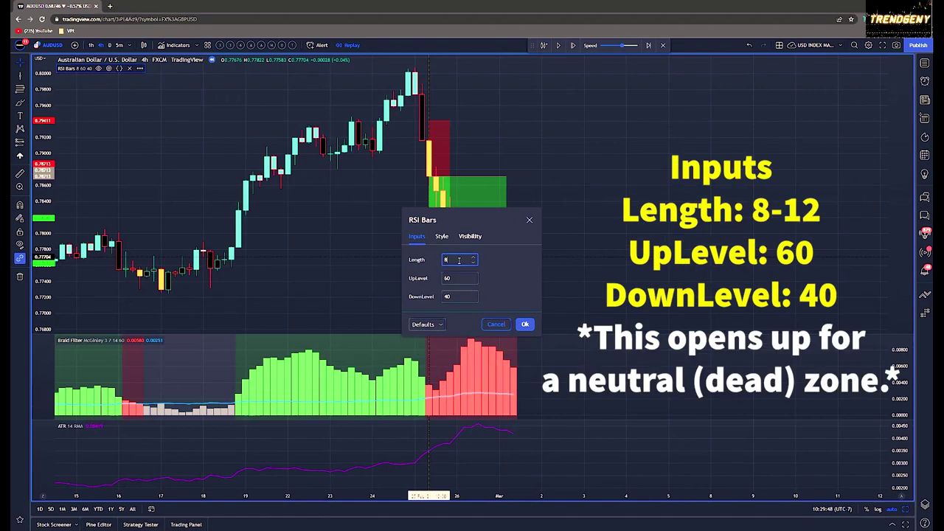
left_click(460, 279)
left_click(457, 297)
left_click(530, 220)
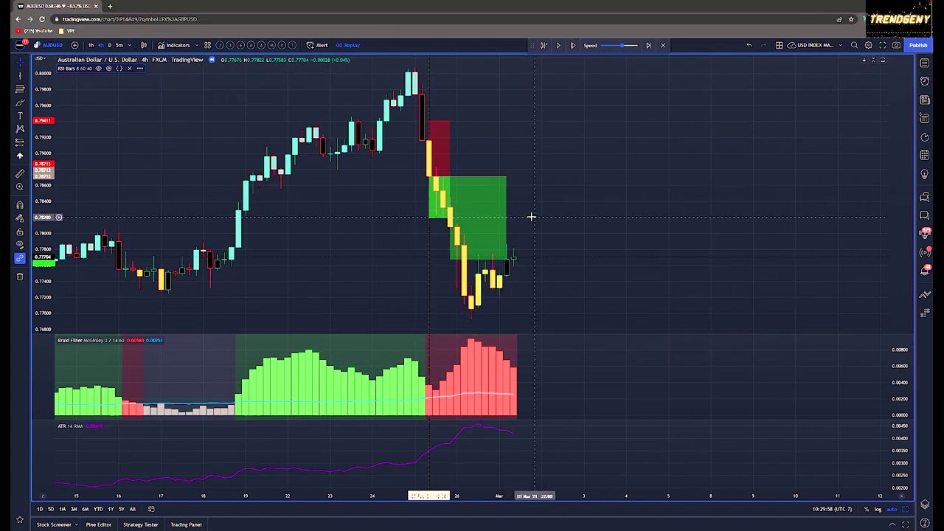
double_click(470, 361)
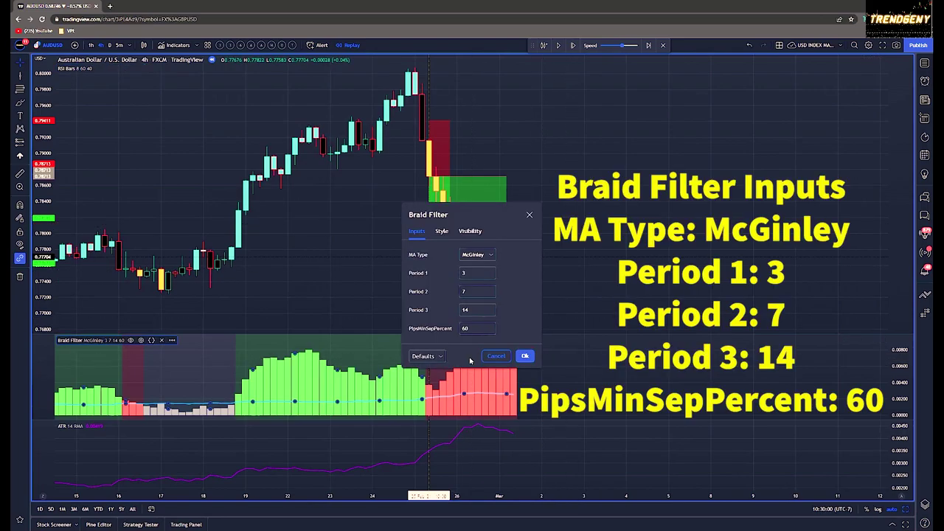
left_click(486, 255)
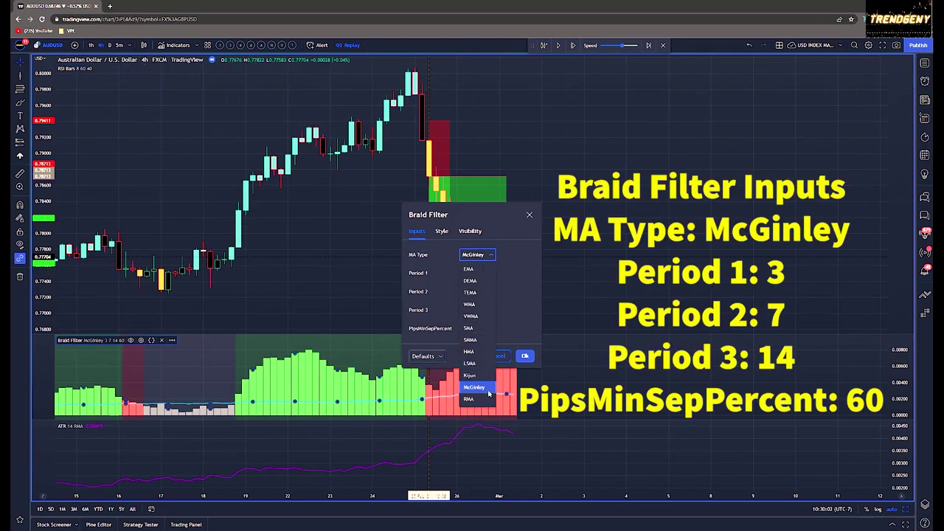
left_click(488, 391)
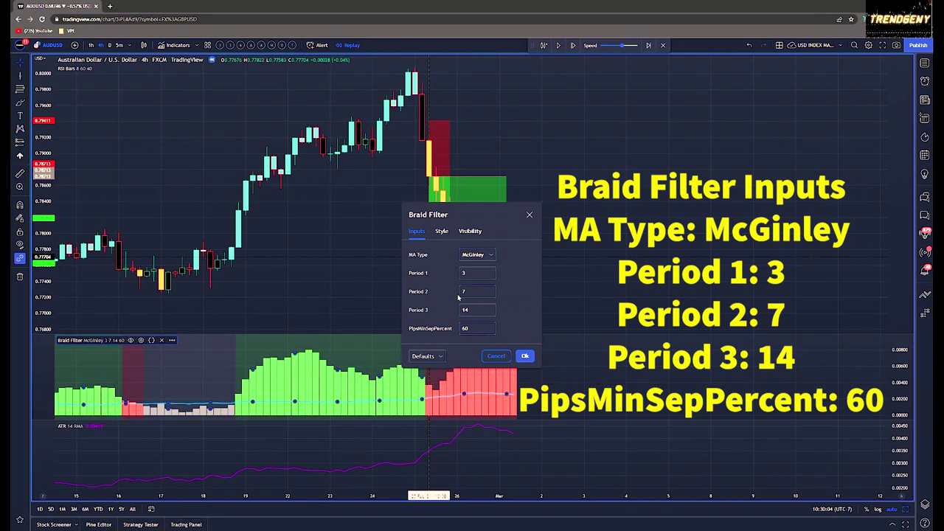
left_click(475, 273)
left_click(472, 293)
left_click(473, 310)
left_click(474, 329)
left_click(525, 357)
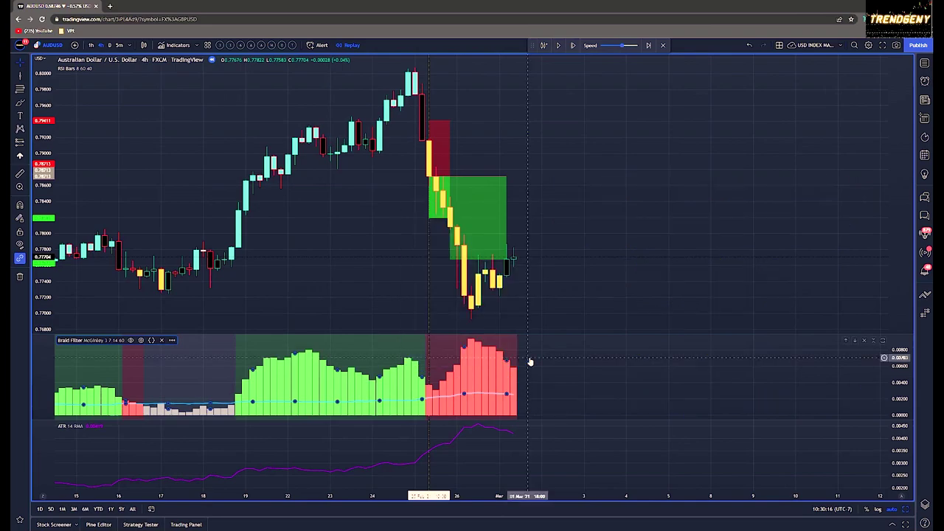